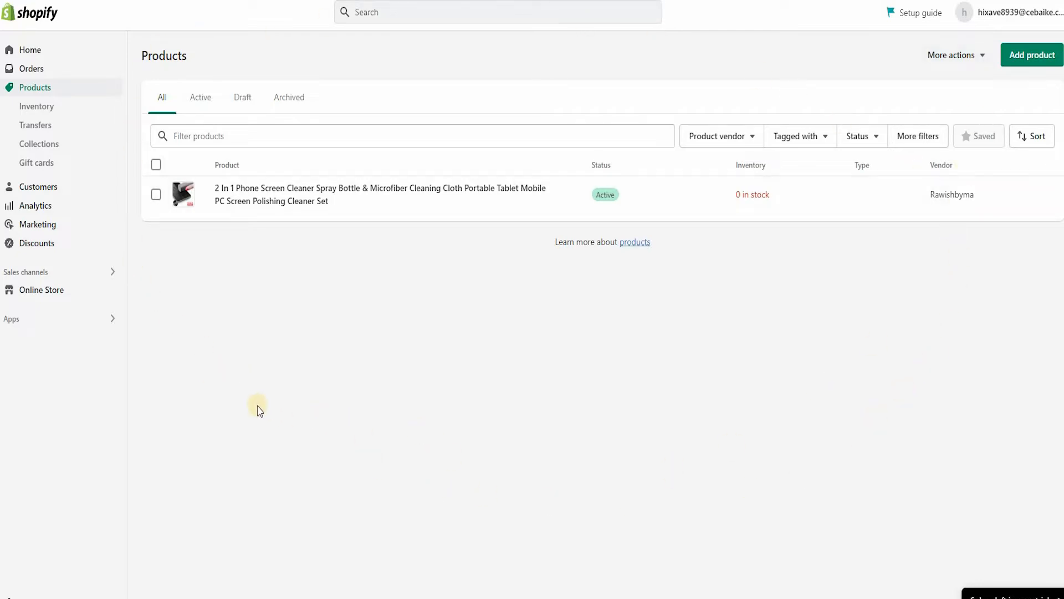
Step: Open the 2 In 1 Phone Screen Cleaner product and open its main media image for cropping and rotating
click(250, 202)
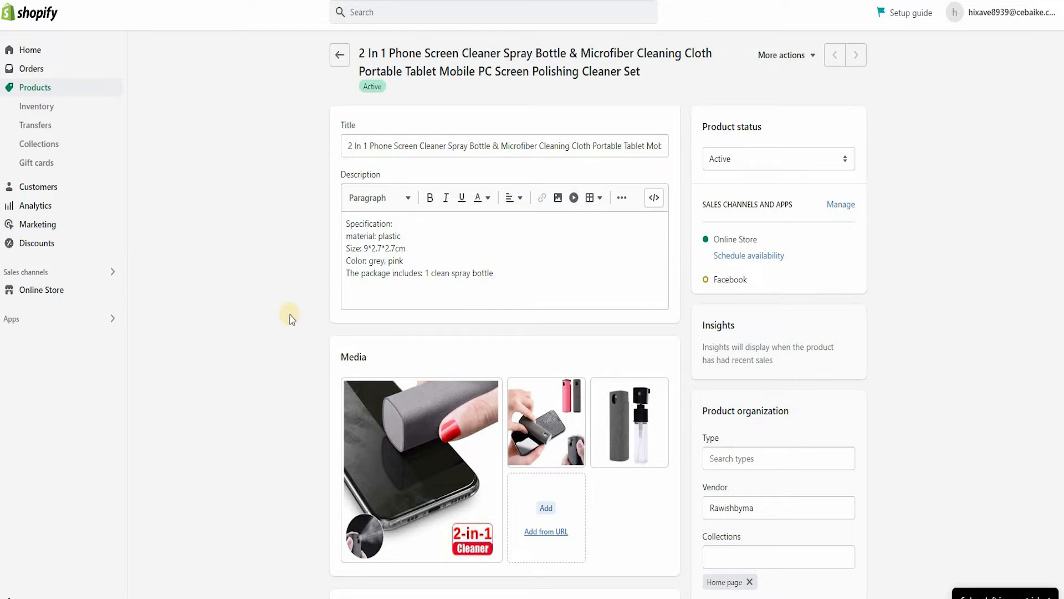
scroll(290, 317, down, 1)
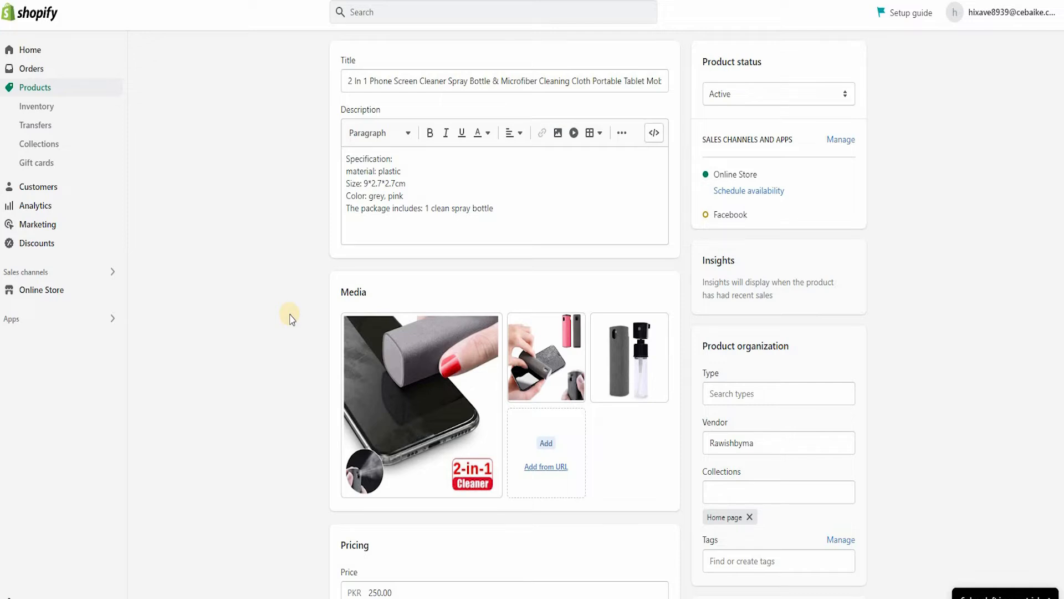
scroll(290, 318, down, 1)
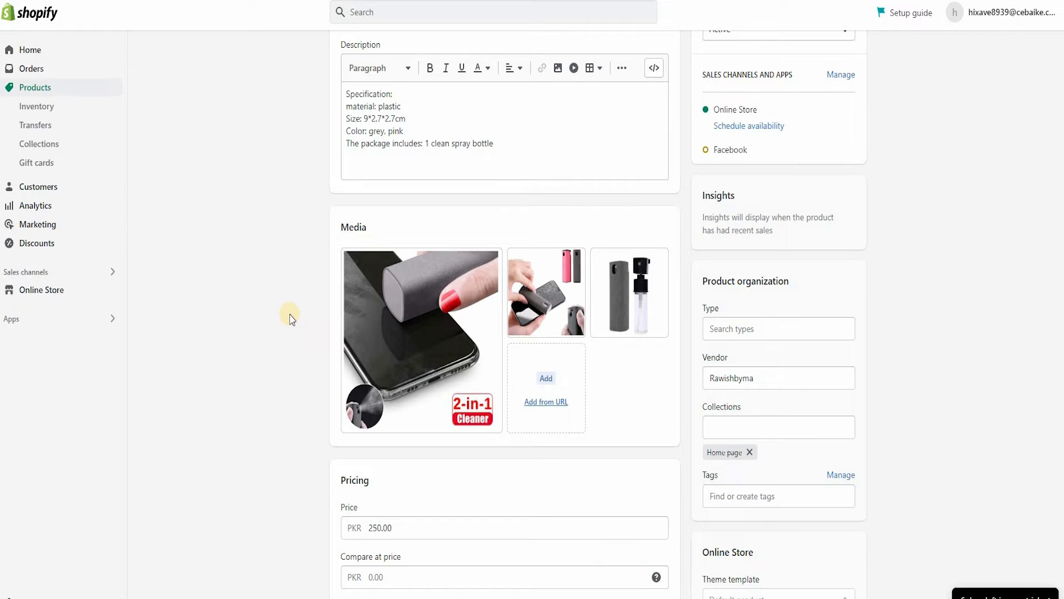
mouse_move(449, 337)
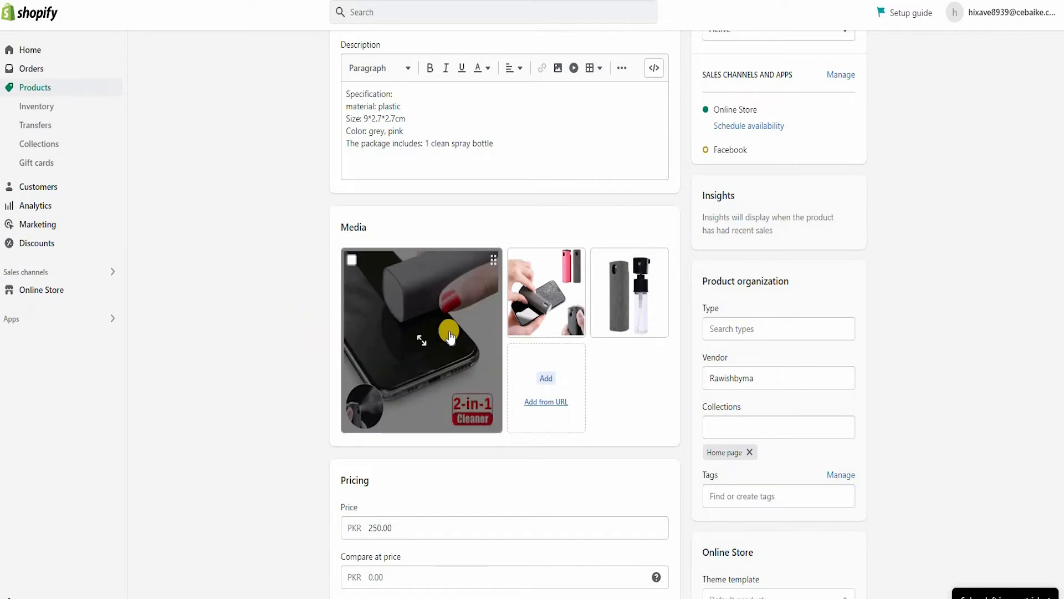
click(449, 336)
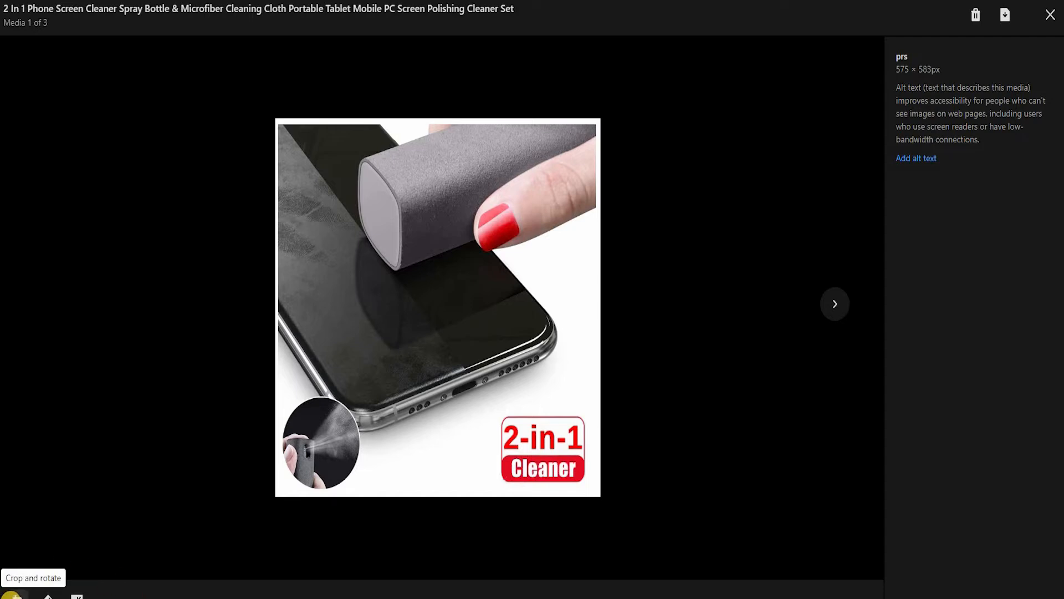
click(12, 595)
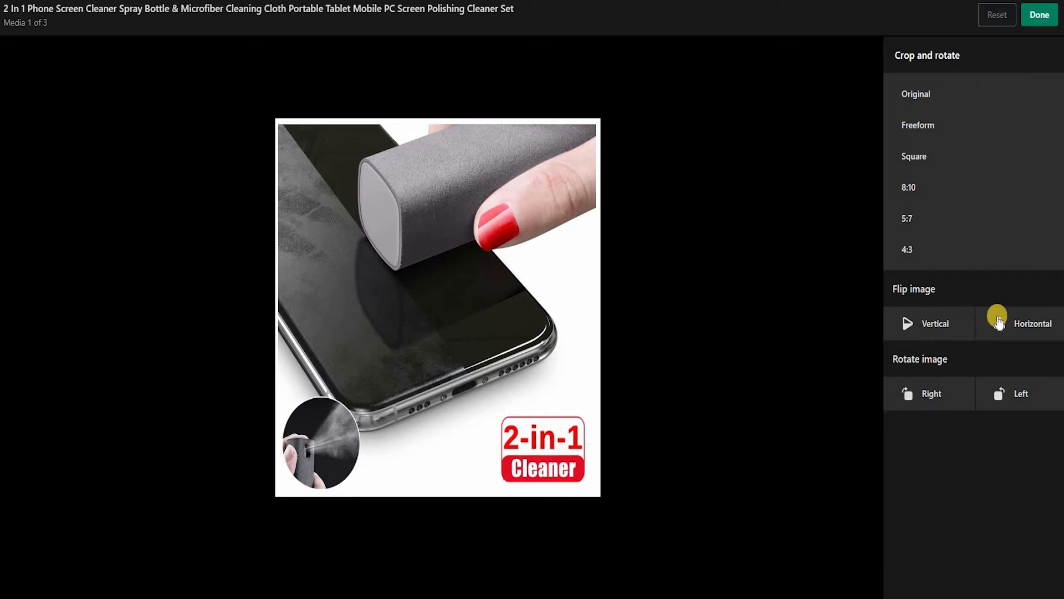
Step: Try rotating the image right and back left, and flipping it vertically and back
click(940, 392)
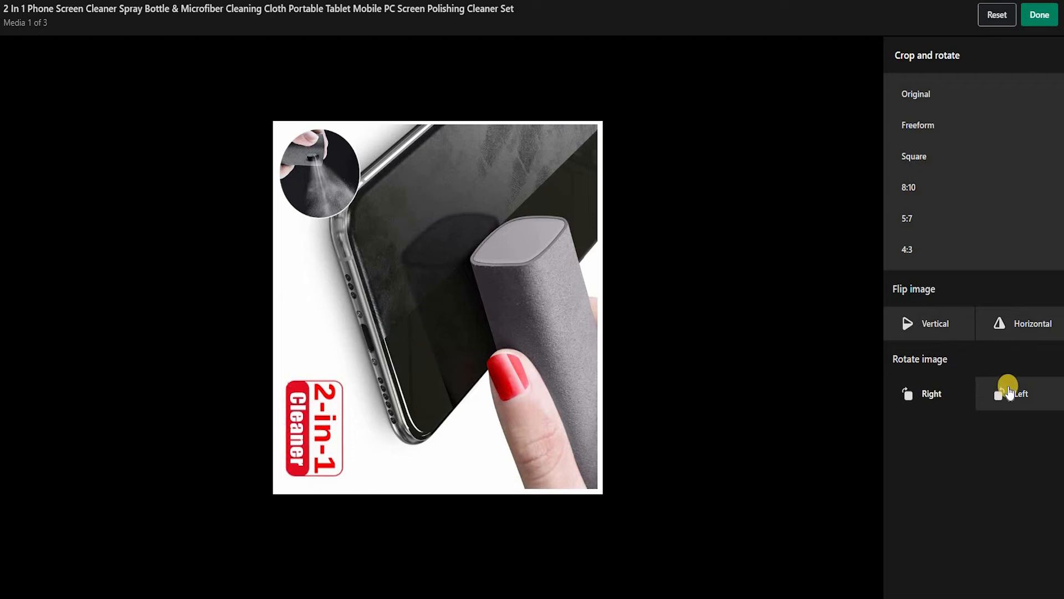
click(1011, 393)
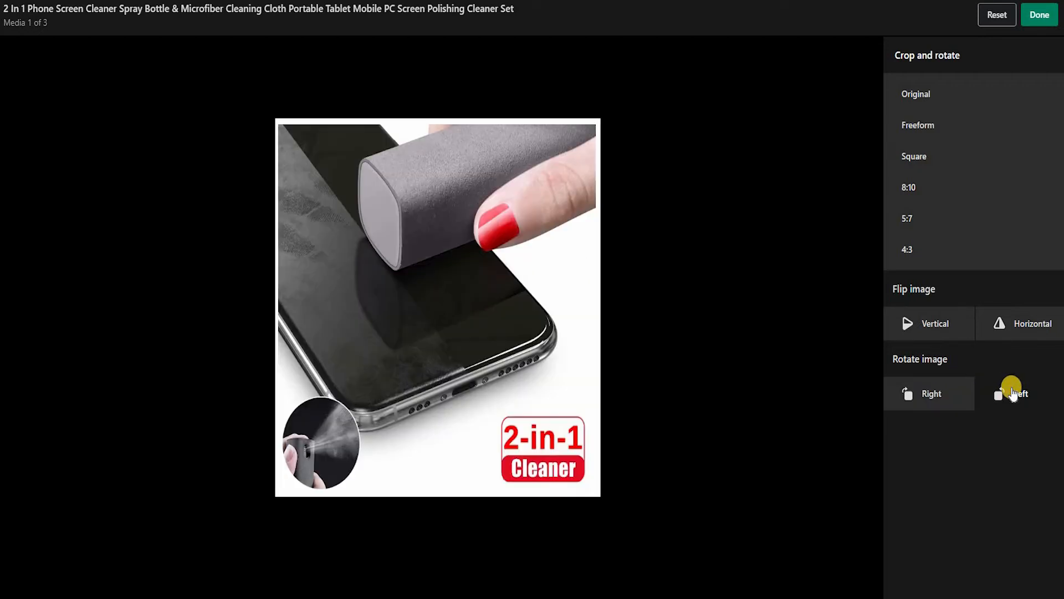
click(936, 336)
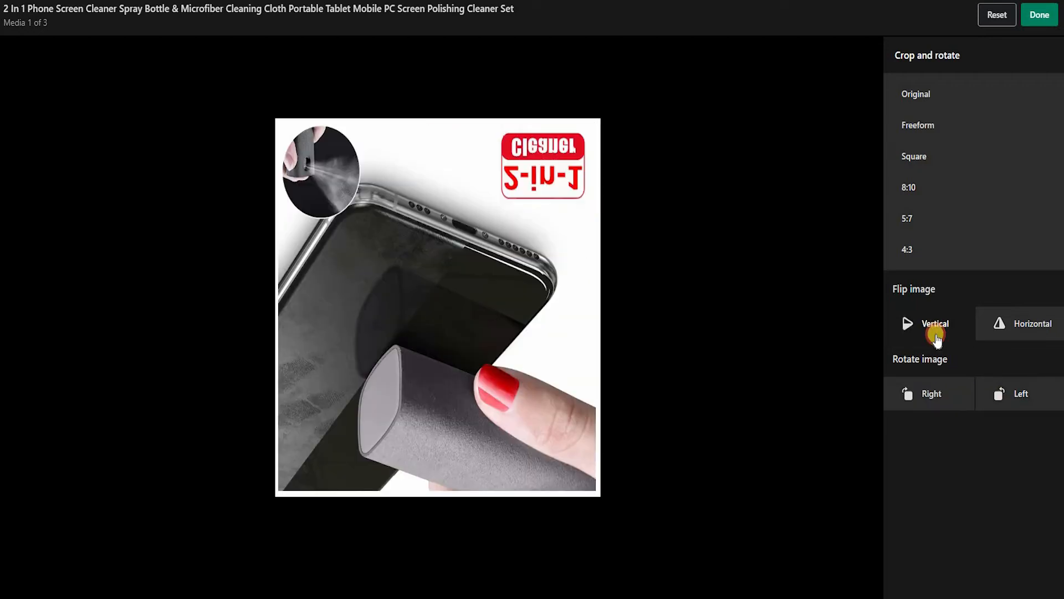
click(936, 335)
Step: Flip the product image horizontally
click(1018, 320)
click(1019, 321)
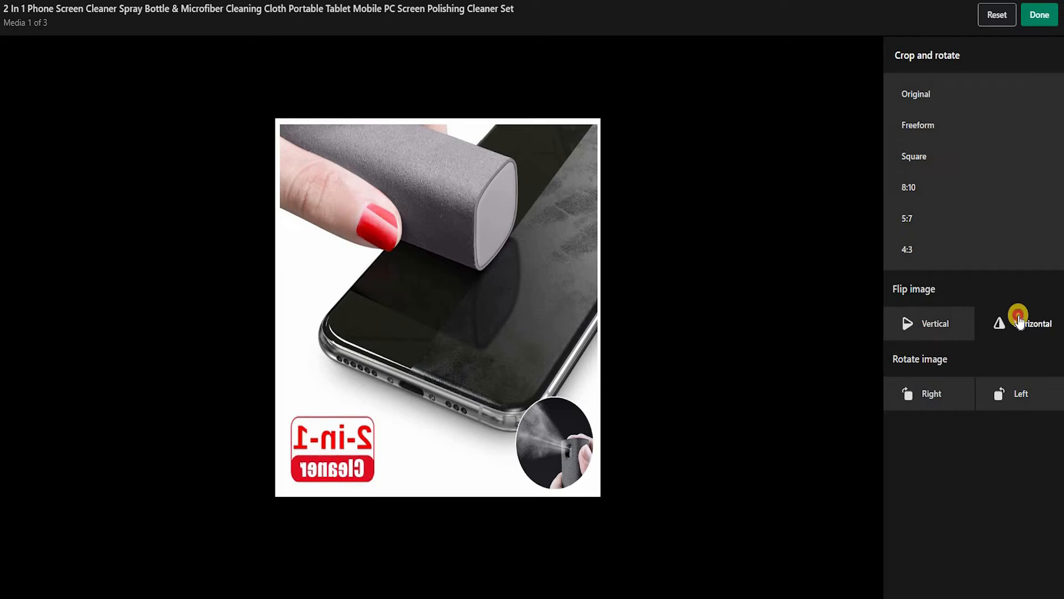
click(1018, 321)
click(1019, 321)
click(1018, 321)
click(1019, 320)
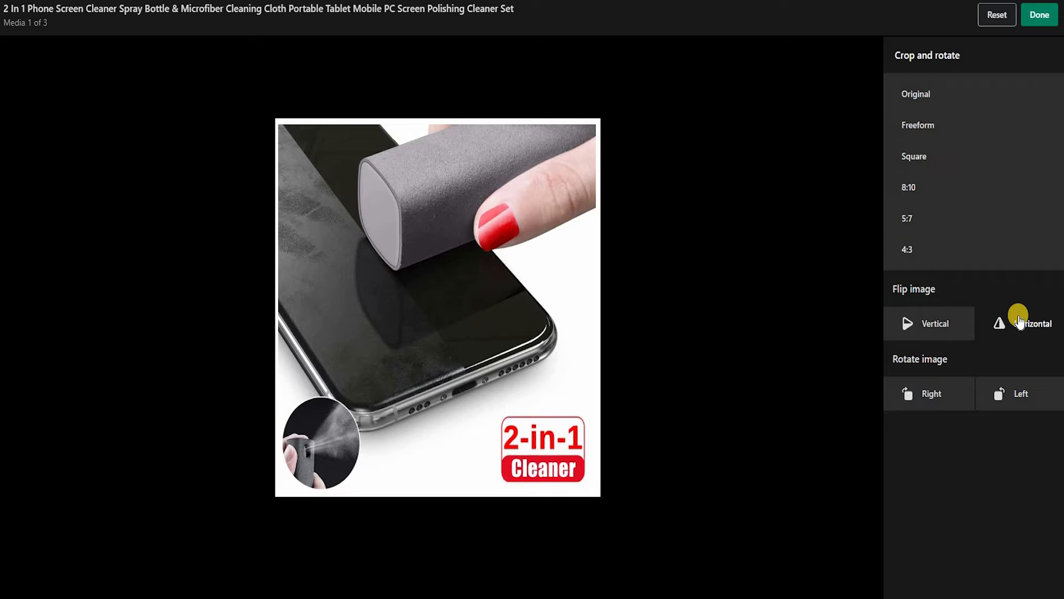
click(1019, 320)
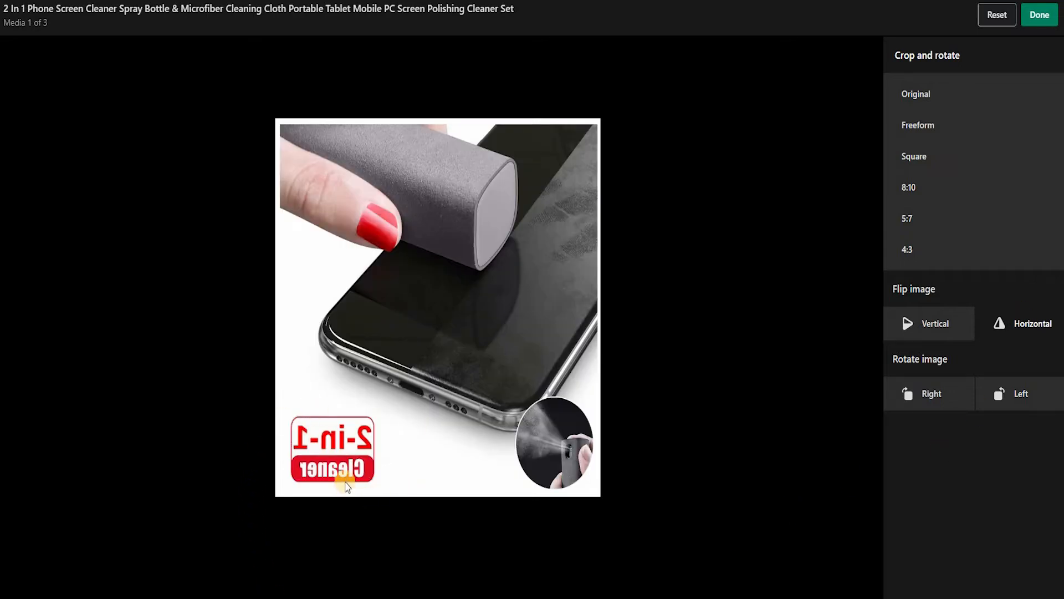
Step: Try the Original, Freeform, Square, 8:10, 5:7 and 4:3 crop ratios on the image
click(950, 102)
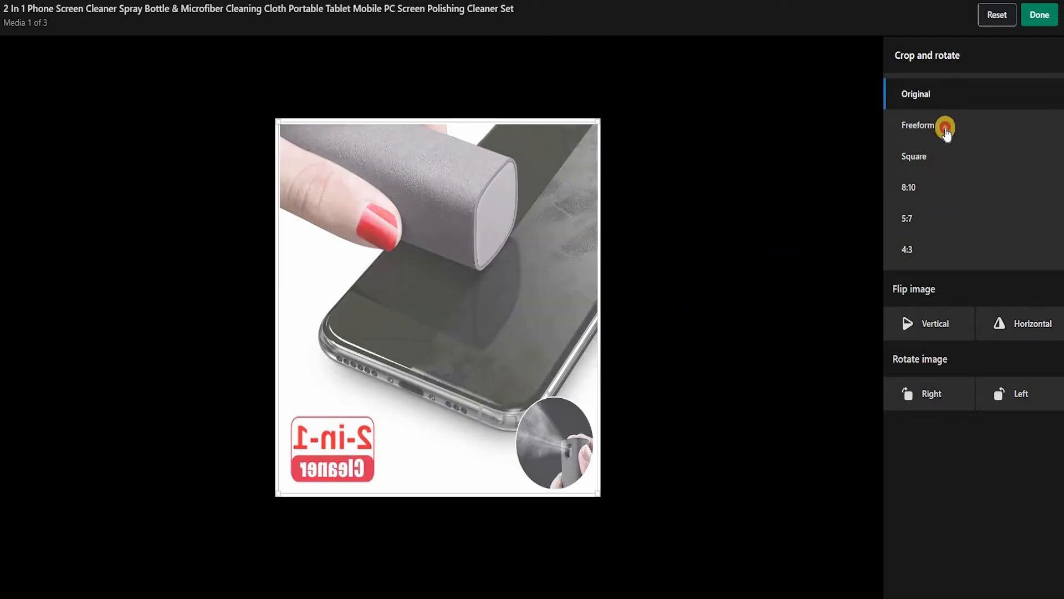
click(945, 129)
click(946, 161)
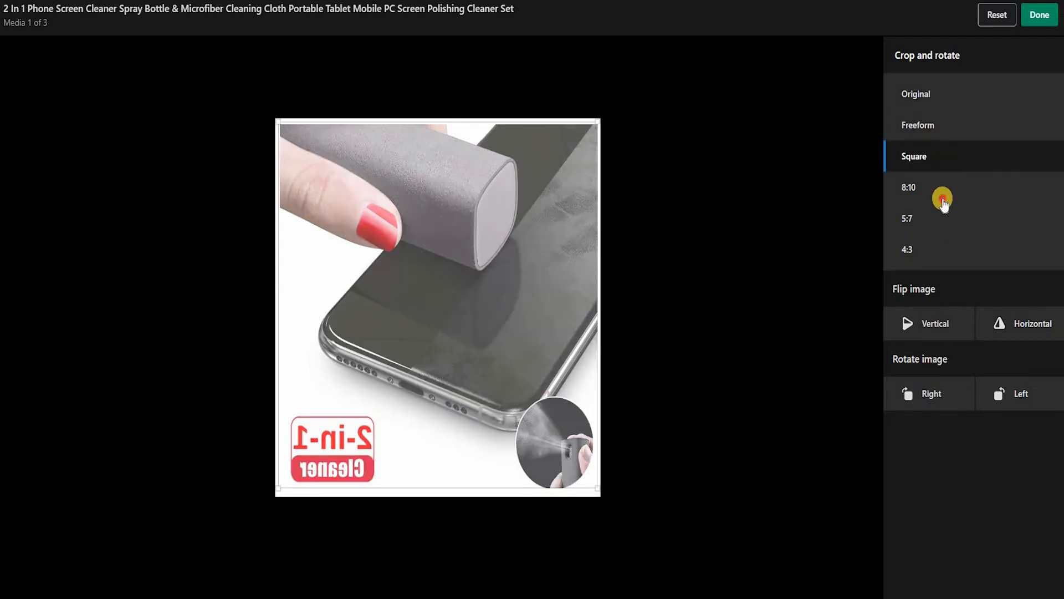
click(943, 199)
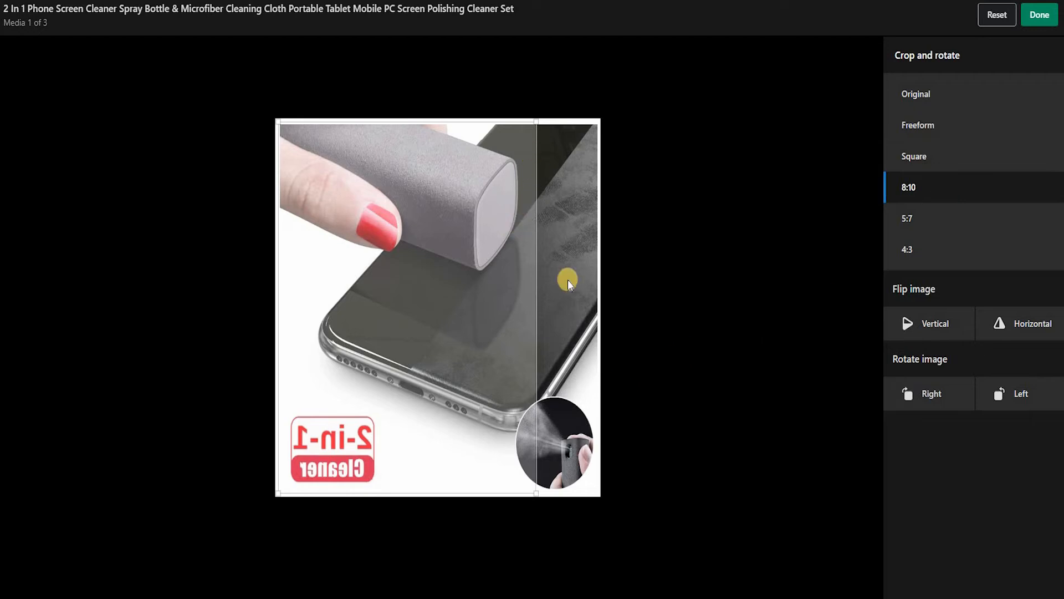
click(915, 219)
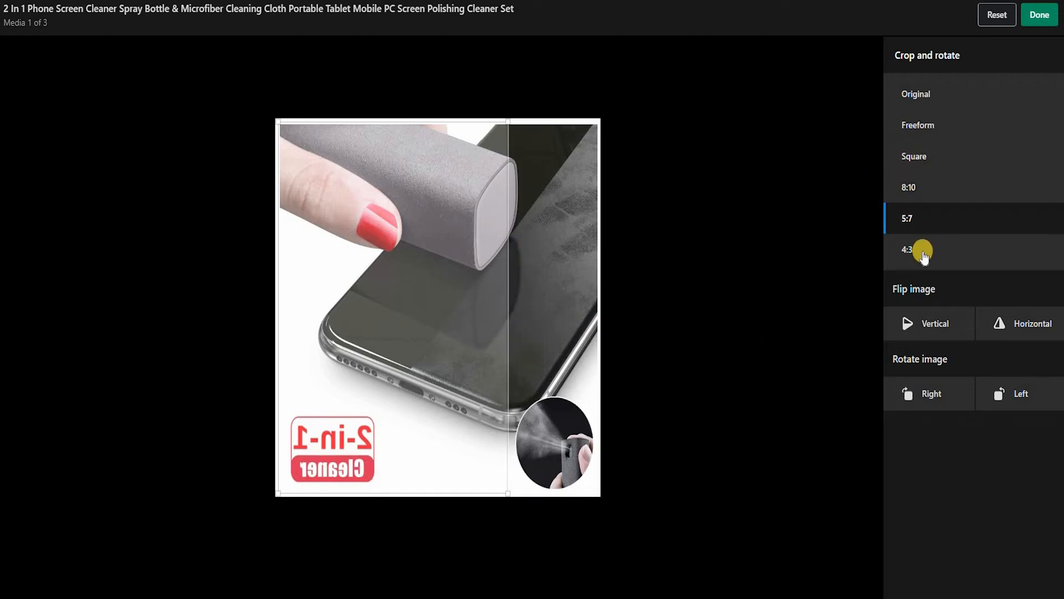
click(923, 252)
Step: Set a Freeform crop covering nearly the whole image, about 568 × 572 px, and apply the crop and flip
click(918, 136)
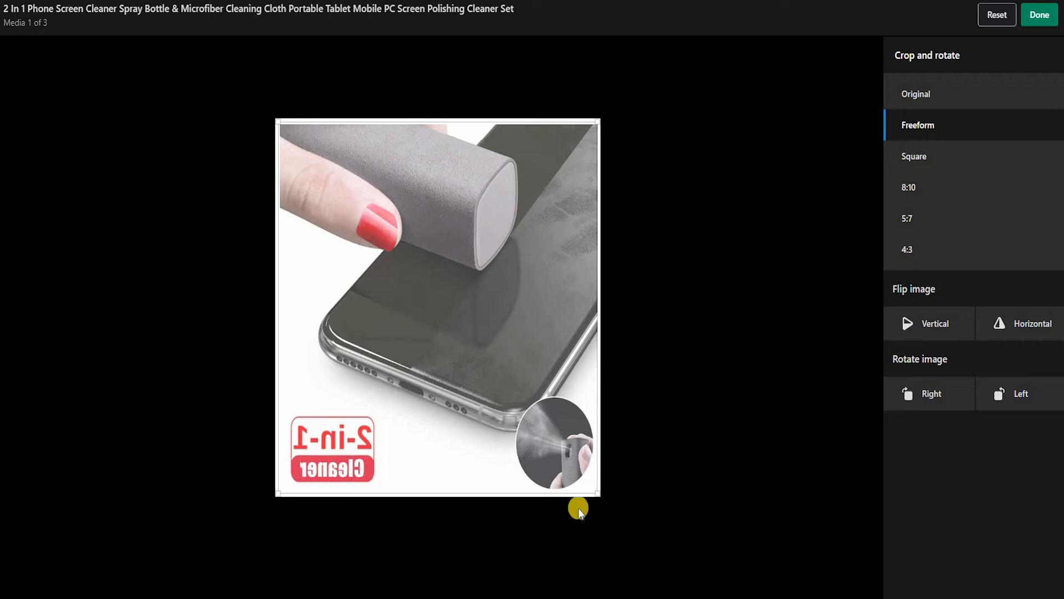
mouse_move(598, 493)
mouse_down()
mouse_move(566, 473)
mouse_move(568, 441)
mouse_move(316, 219)
mouse_move(487, 321)
mouse_move(598, 488)
mouse_move(589, 475)
mouse_up()
drag(612, 382, 607, 498)
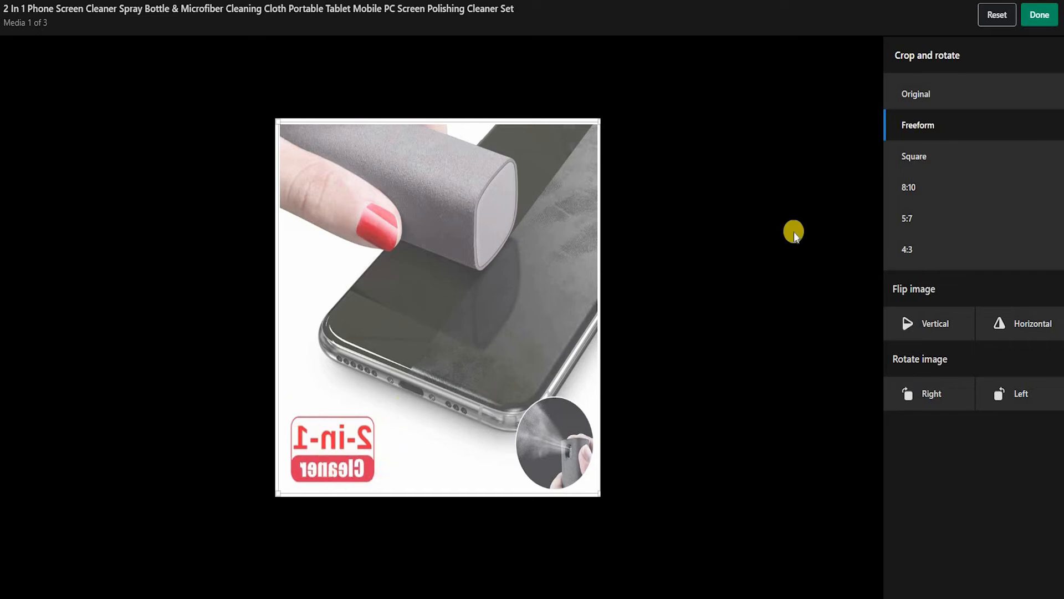
click(1049, 16)
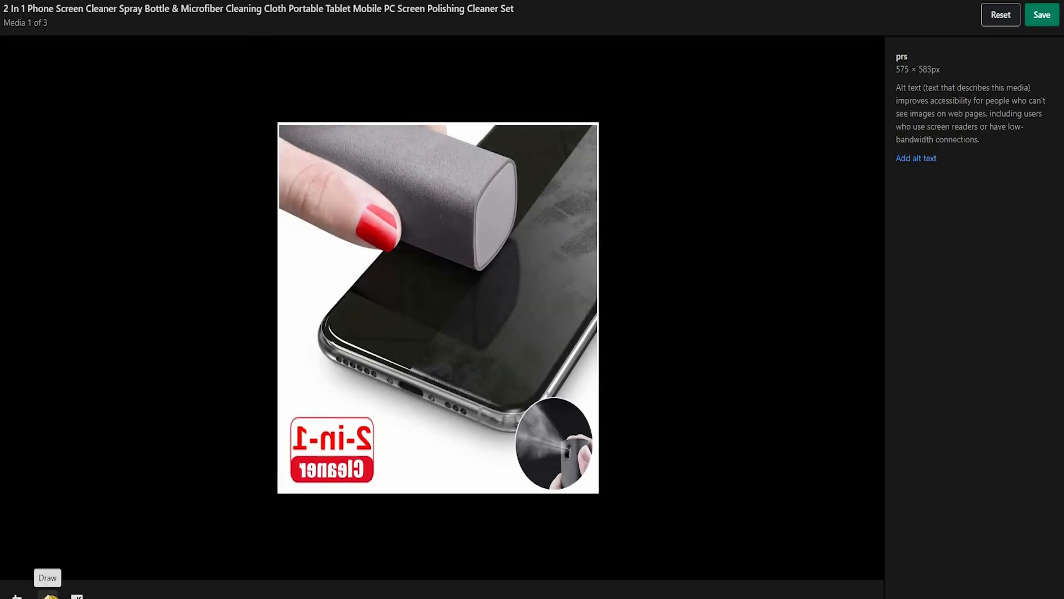
Step: Paint over the 2-in-1 Cleaner label in white (#FFFFFF) with brush size 33, and check the image's resize dimensions
click(49, 595)
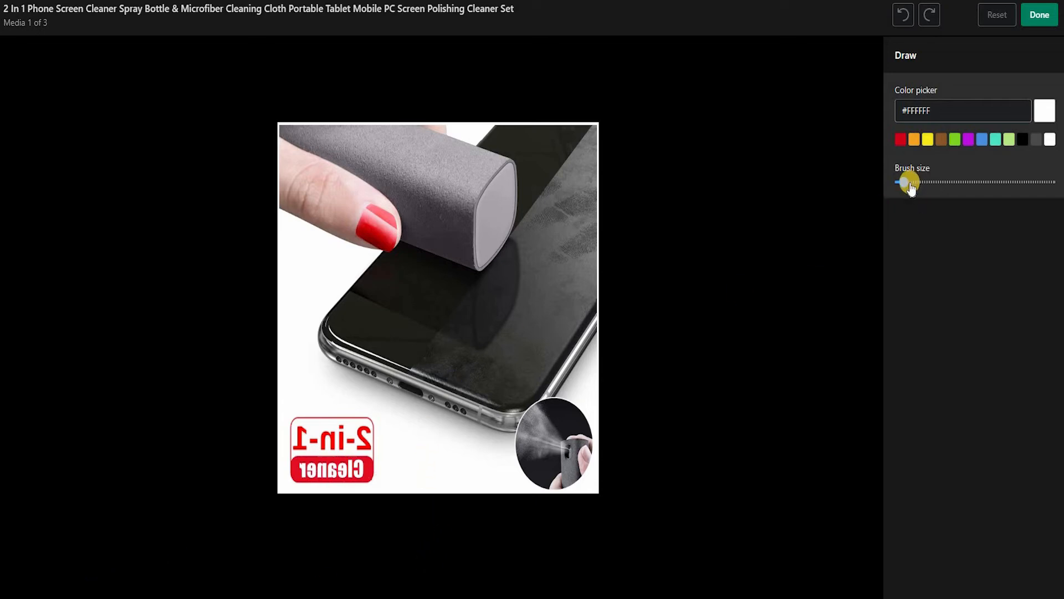
drag(907, 183, 948, 182)
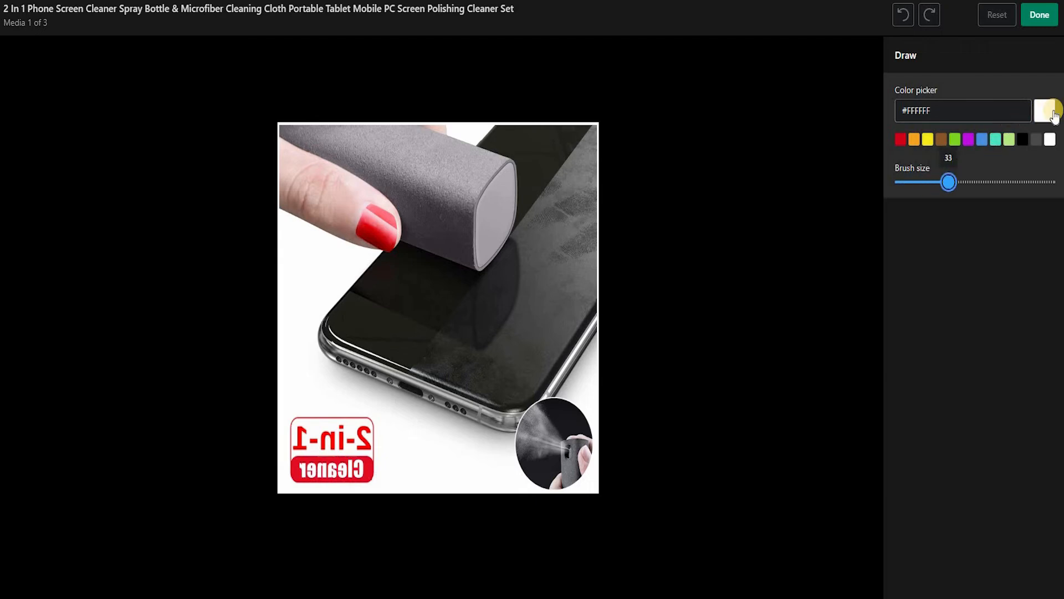
click(356, 468)
mouse_move(371, 425)
mouse_down()
mouse_move(373, 468)
mouse_move(366, 430)
mouse_move(351, 476)
mouse_move(303, 471)
mouse_move(293, 421)
mouse_move(337, 434)
mouse_move(327, 457)
mouse_move(313, 443)
mouse_move(347, 416)
mouse_move(316, 426)
mouse_move(311, 466)
mouse_move(295, 468)
mouse_move(290, 434)
mouse_move(347, 488)
mouse_move(347, 447)
mouse_move(657, 530)
mouse_up()
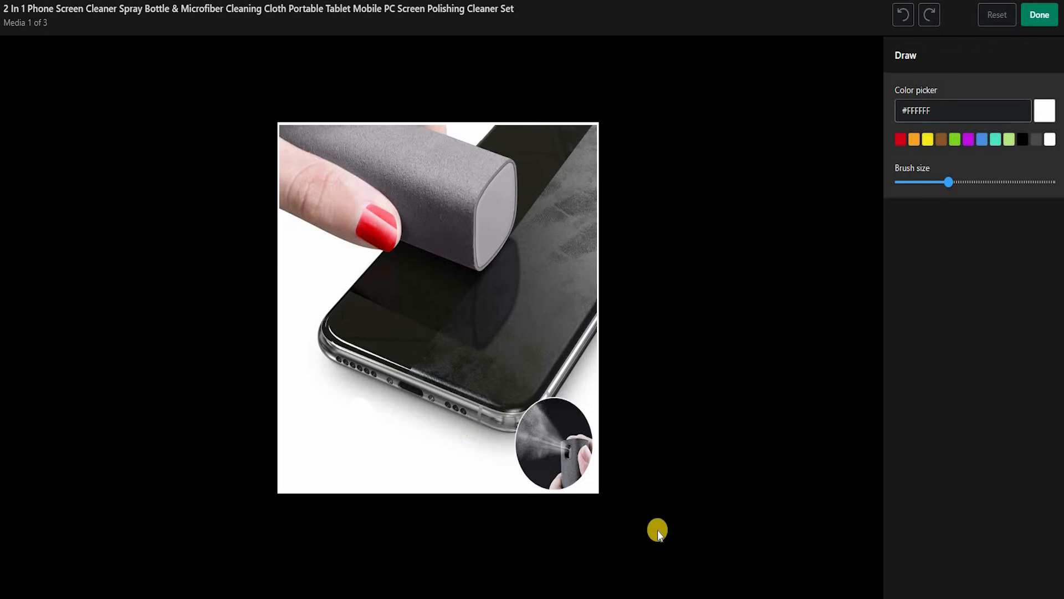
click(1039, 15)
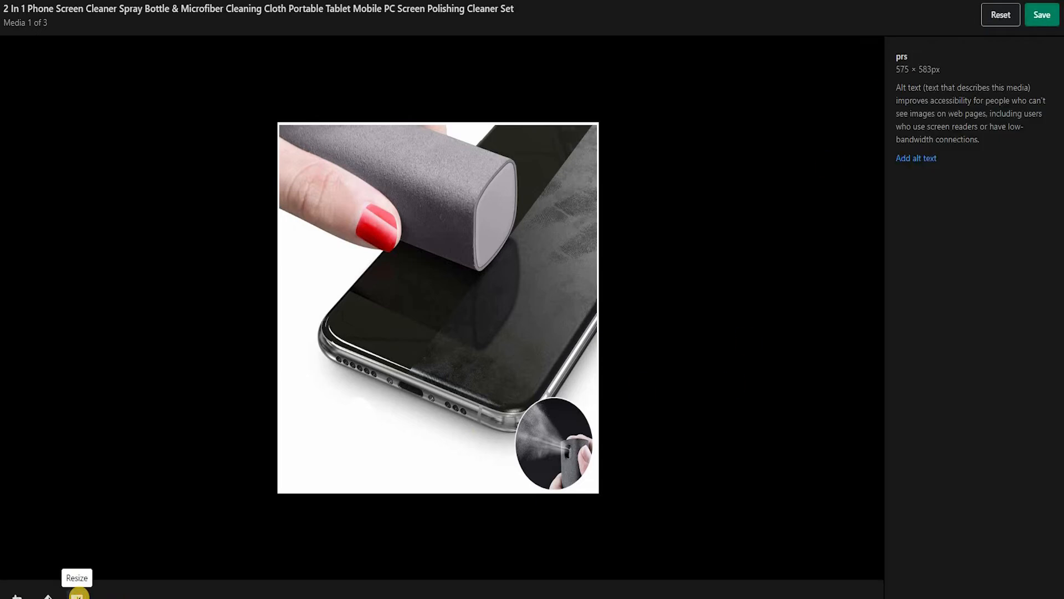
click(77, 595)
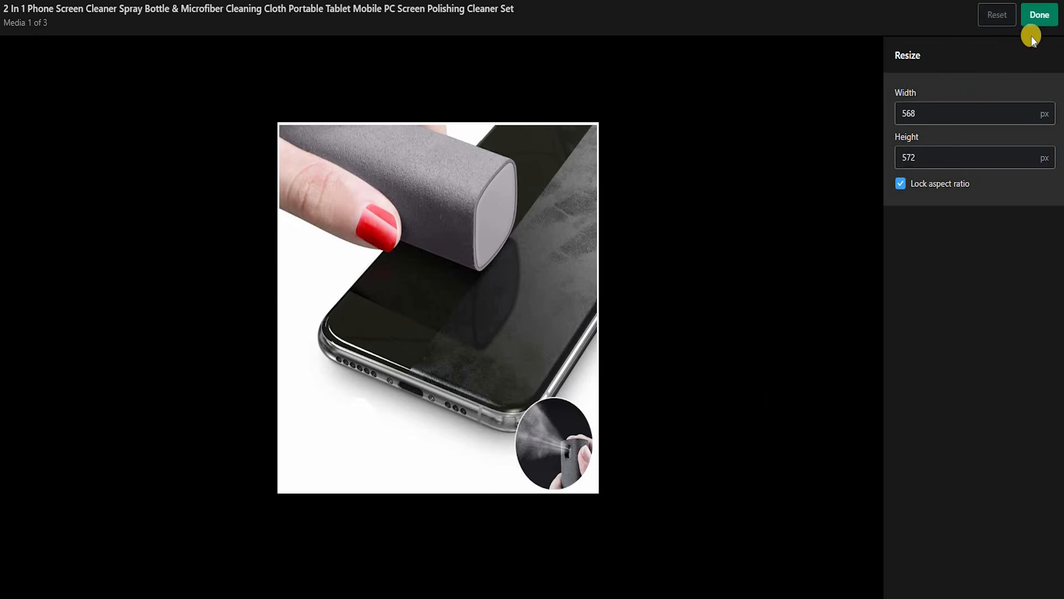
click(1029, 18)
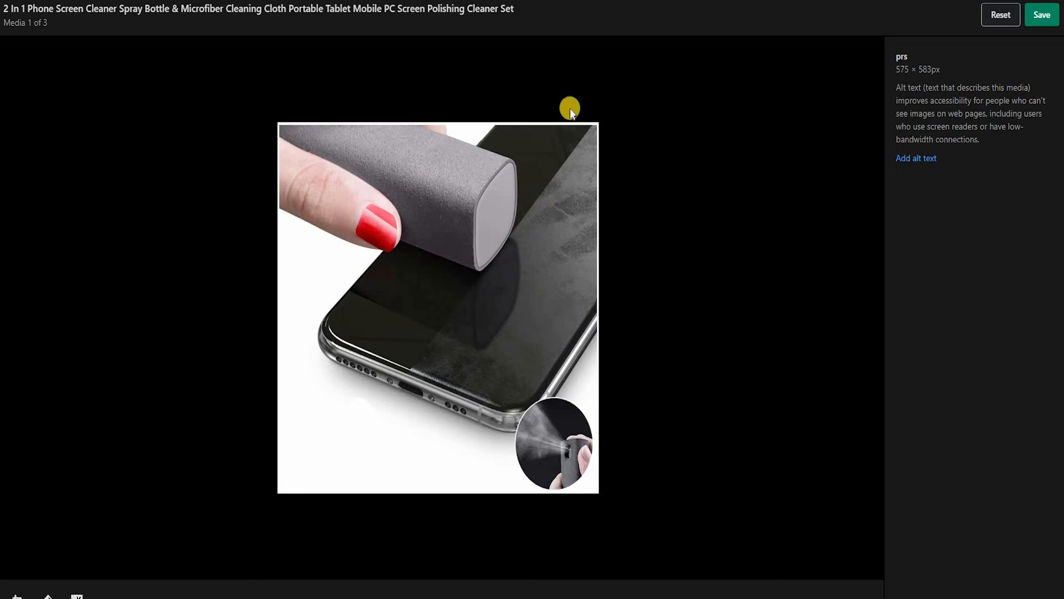
Step: Enter "screen cleaner, phone cleaner, pocket size cleaner" as the image's alt text, save the edited image and close the editor
click(921, 160)
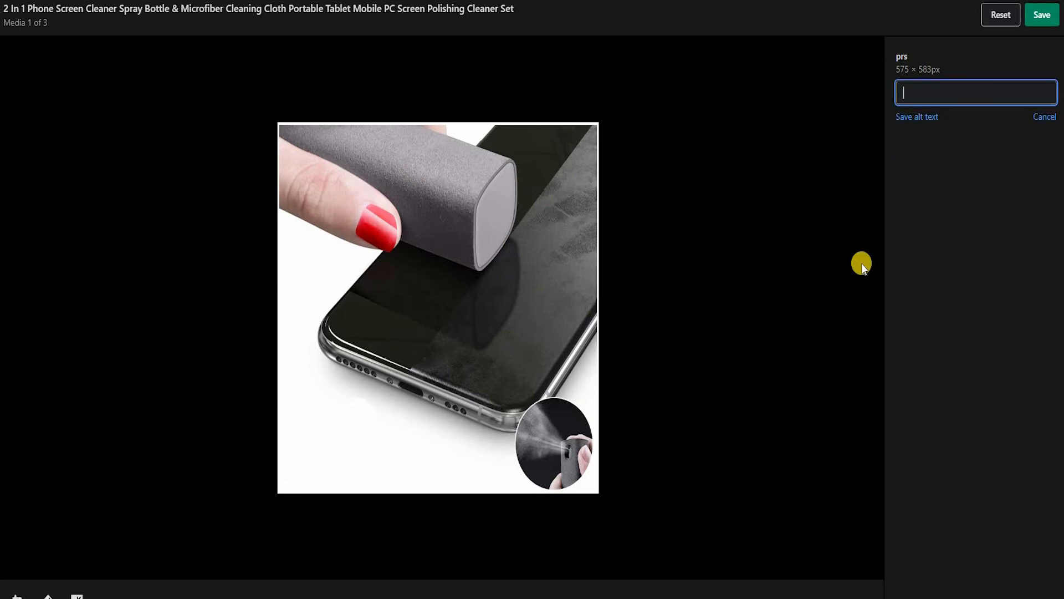
text(screen c)
text(leaner)
text(, )
text(ph)
text(one cleaner)
text(, pocket size cleaner)
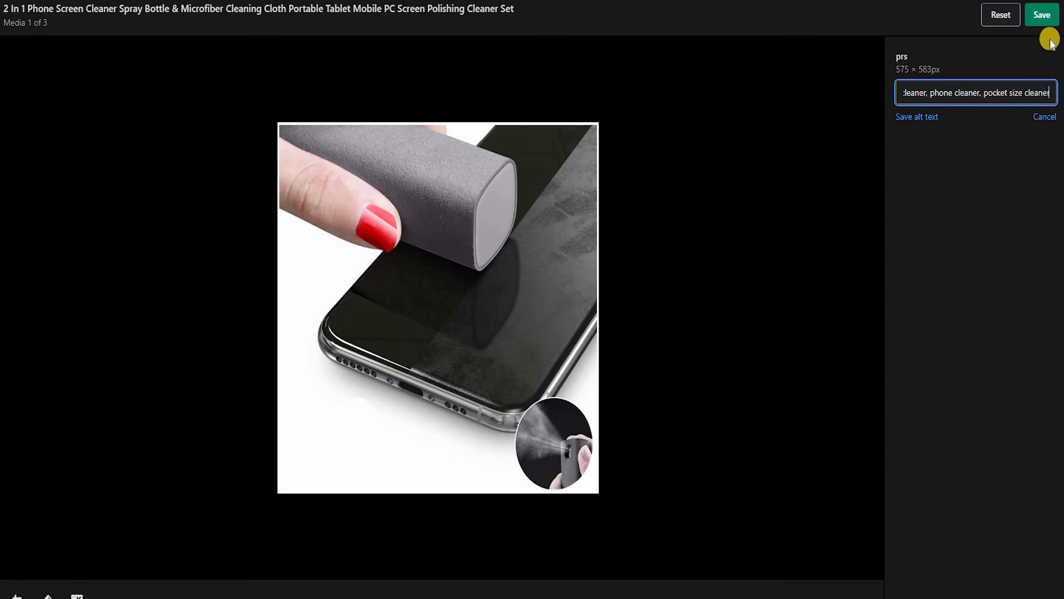
click(1048, 15)
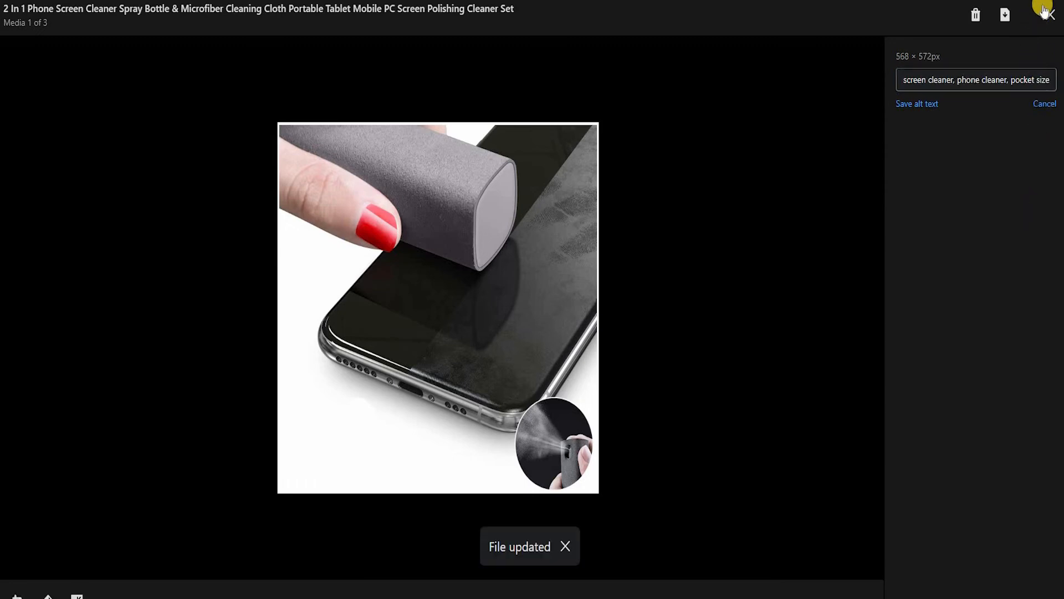
click(1045, 13)
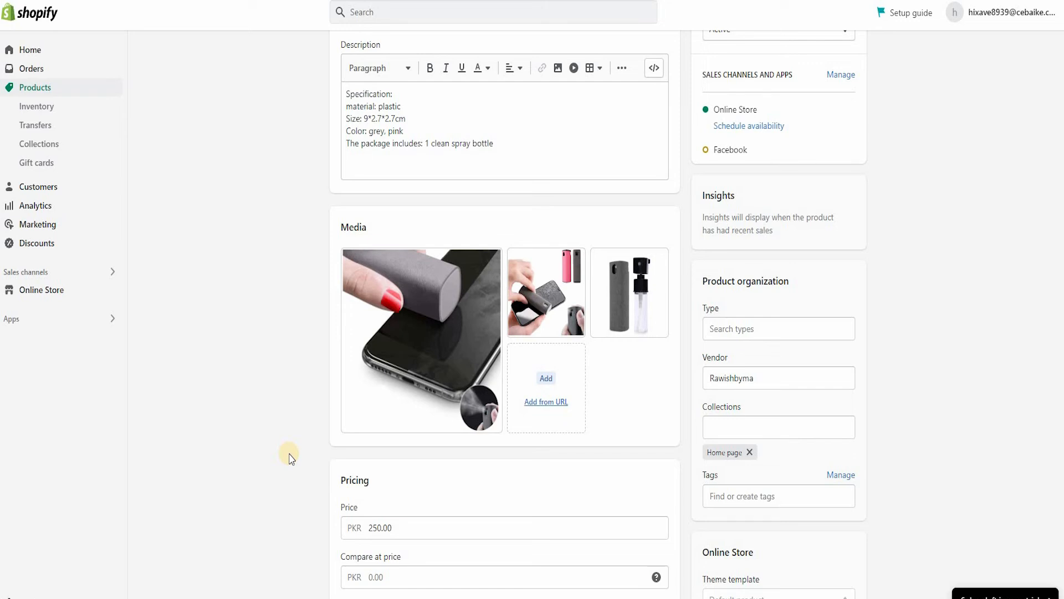
Step: Search the Shopify App Store for crush.pic and open the Crush.pics SEO Image Optimizer listing
scroll(304, 24, up, 3)
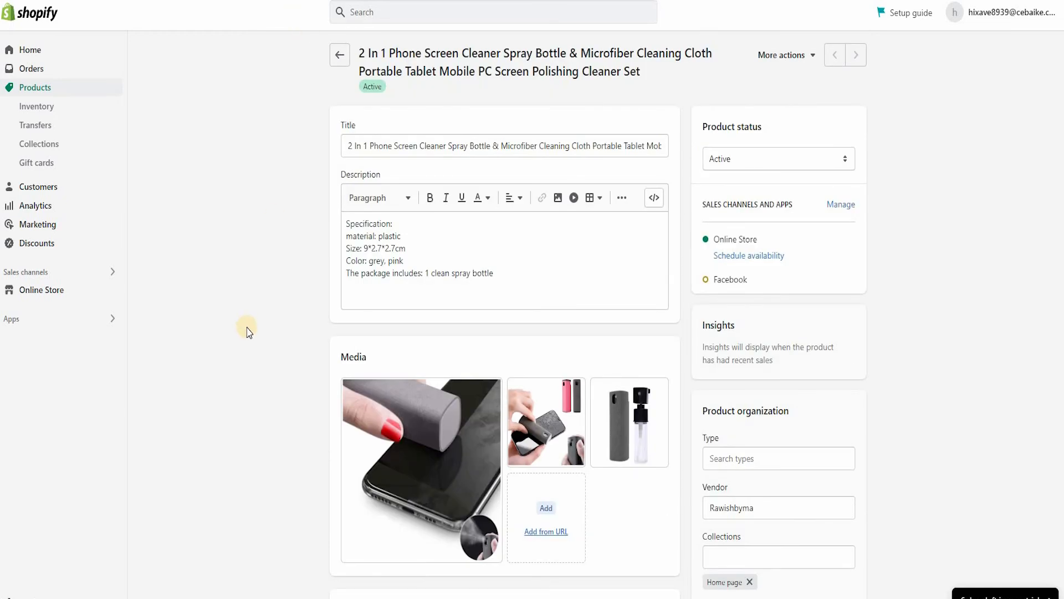
click(11, 318)
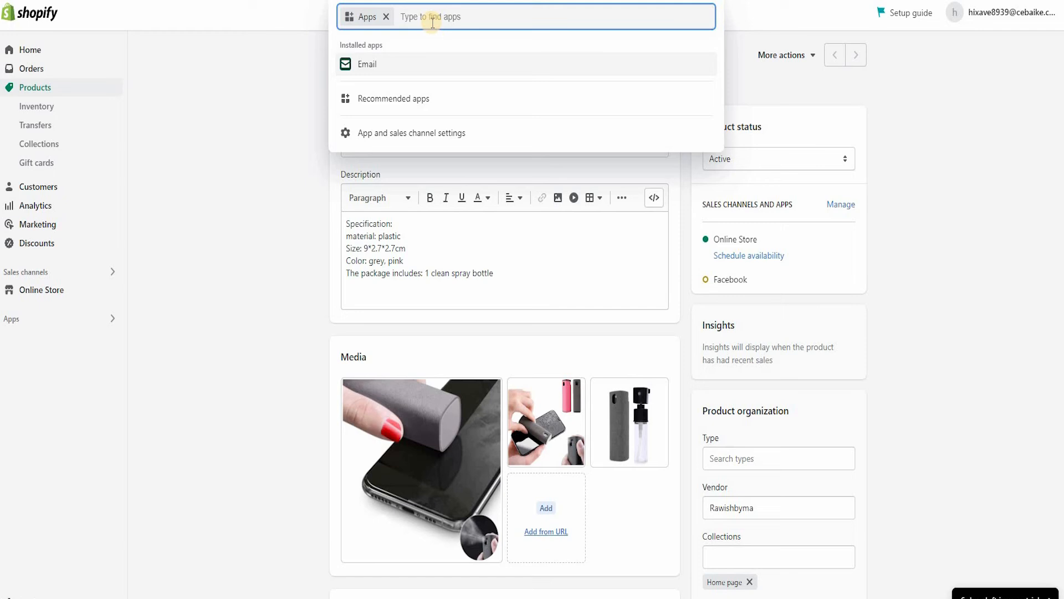
text(crush.pic)
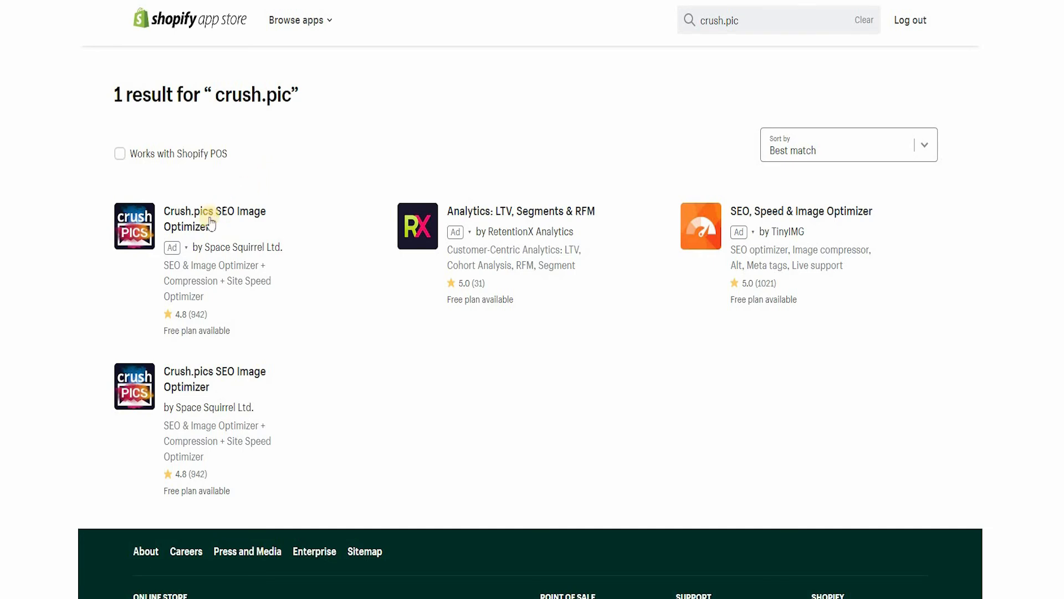
click(181, 381)
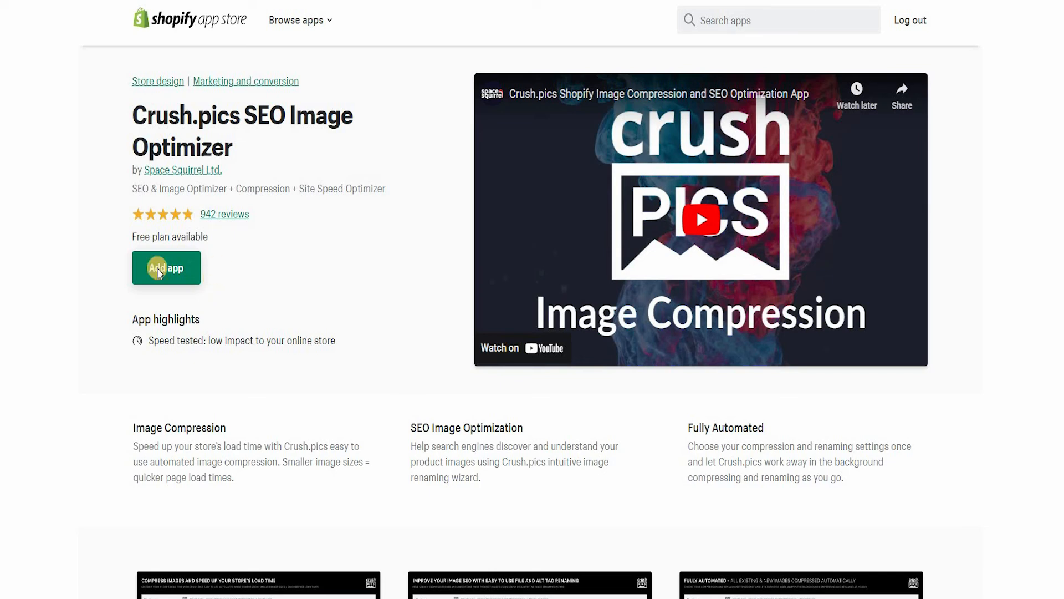
Step: Review the Crush.pics app listing, including its description and pricing plans
scroll(102, 336, down, 9)
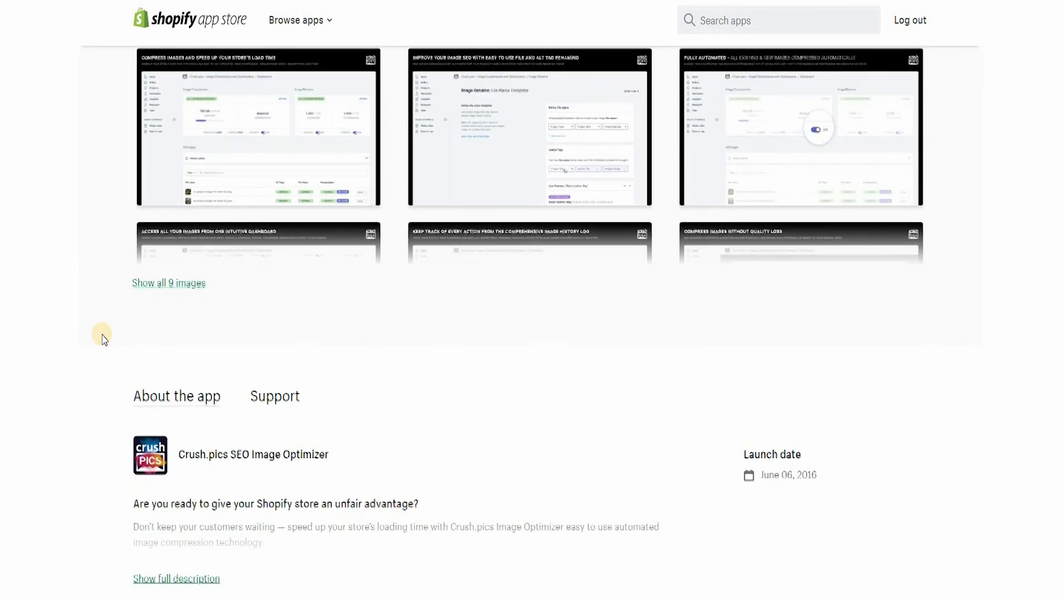
scroll(103, 336, down, 2)
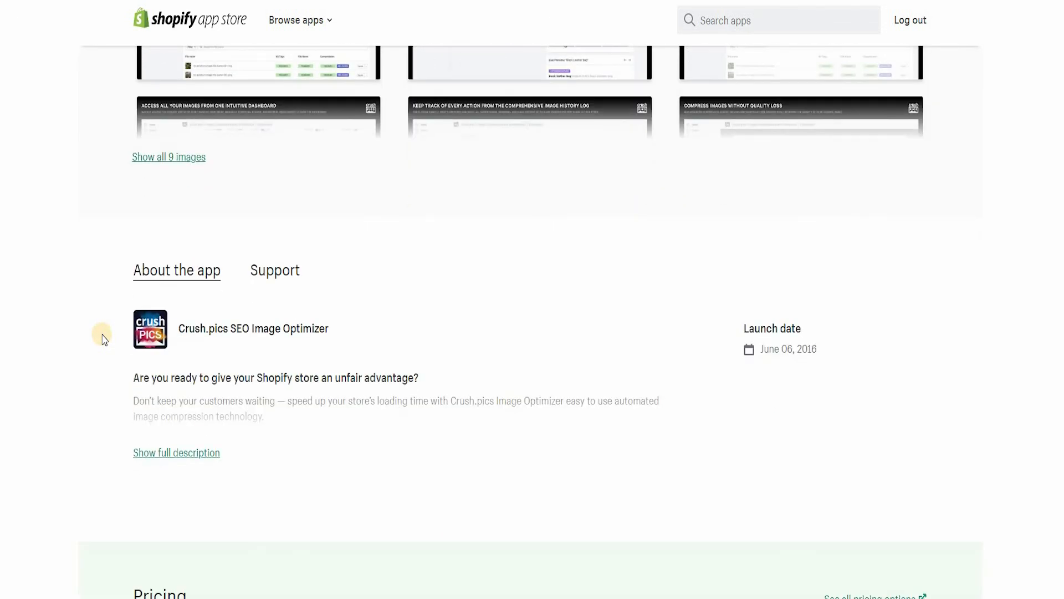
scroll(103, 336, down, 3)
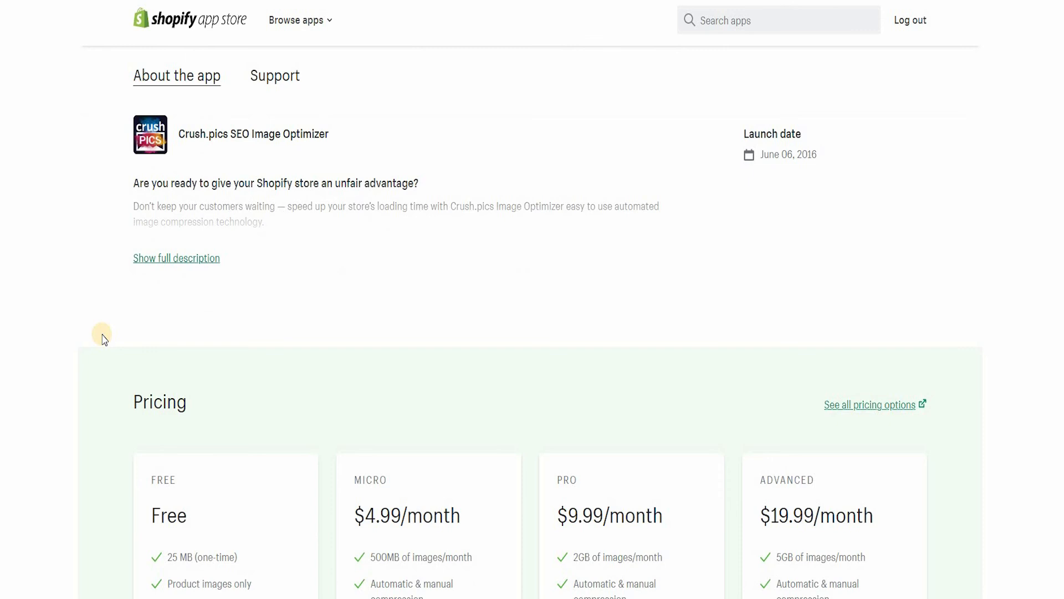
scroll(102, 335, down, 2)
scroll(103, 337, down, 1)
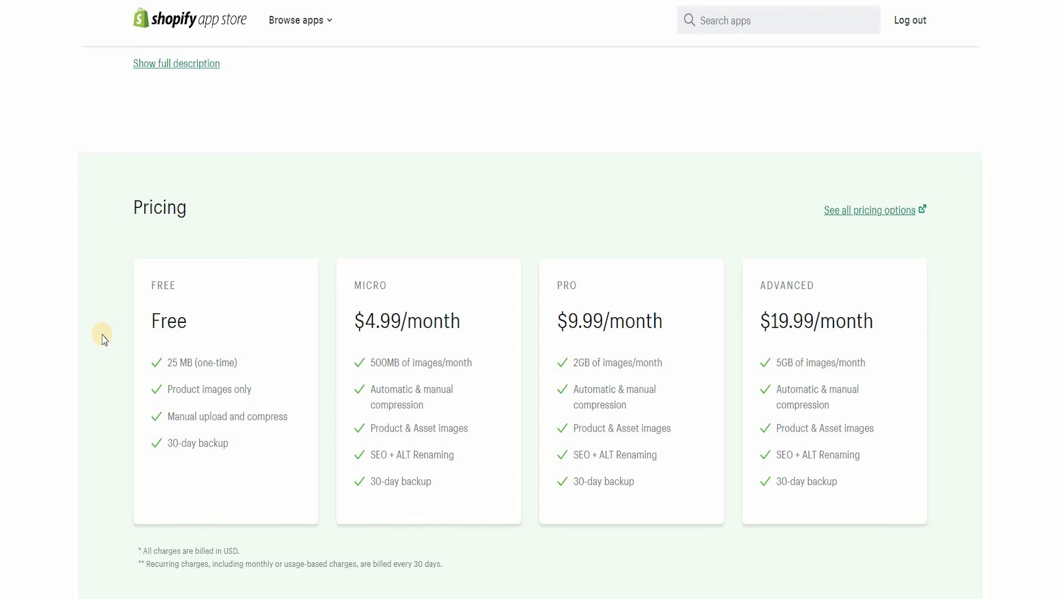
scroll(104, 339, up, 8)
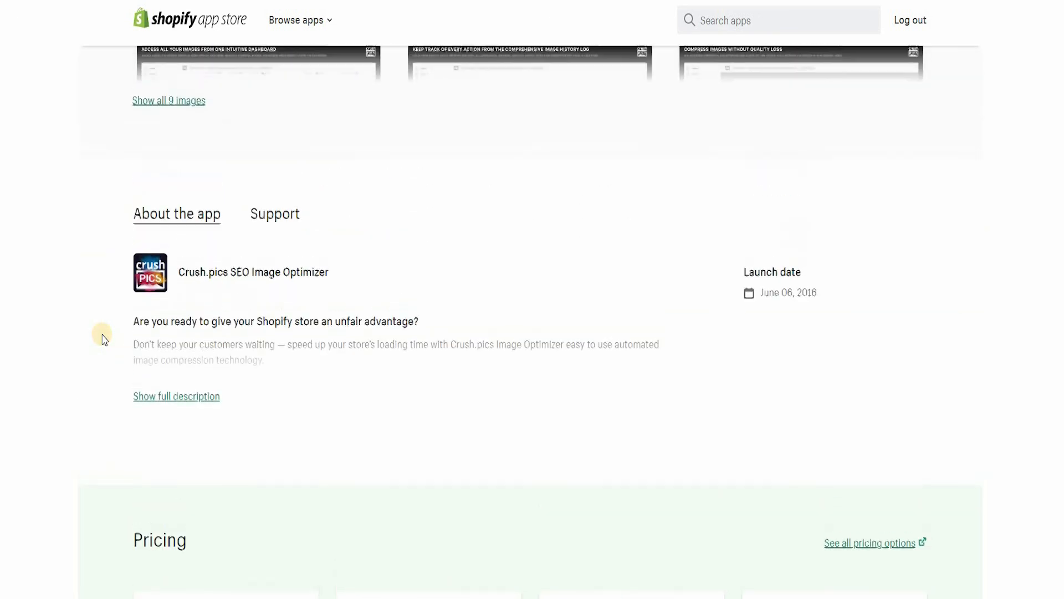
scroll(104, 339, up, 8)
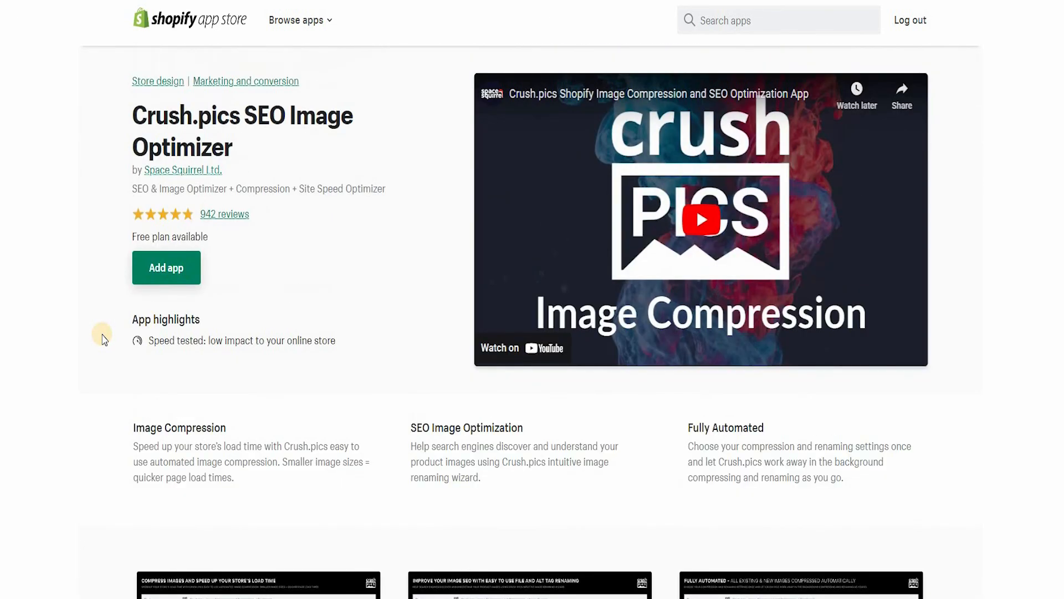